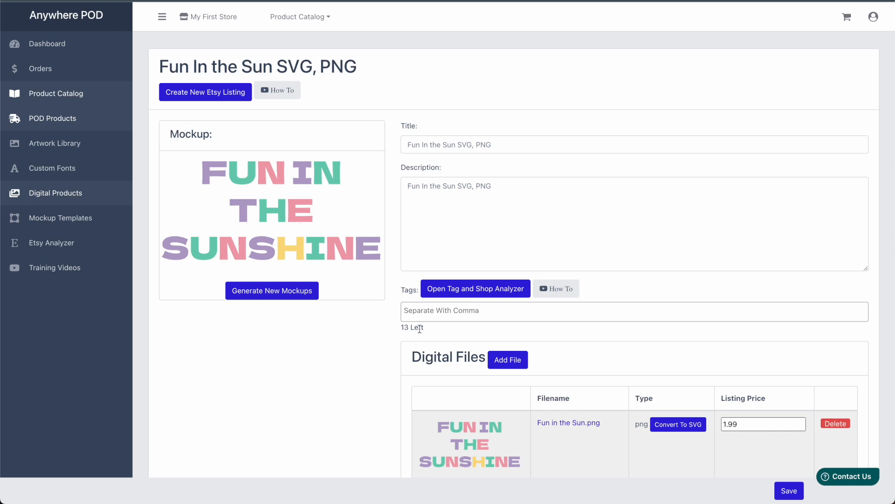
# Open Fun In the Sun Black.png for SVG conversion and generate the SVG with automatically selected colors.
pyautogui.scroll(-3, 419, 329)
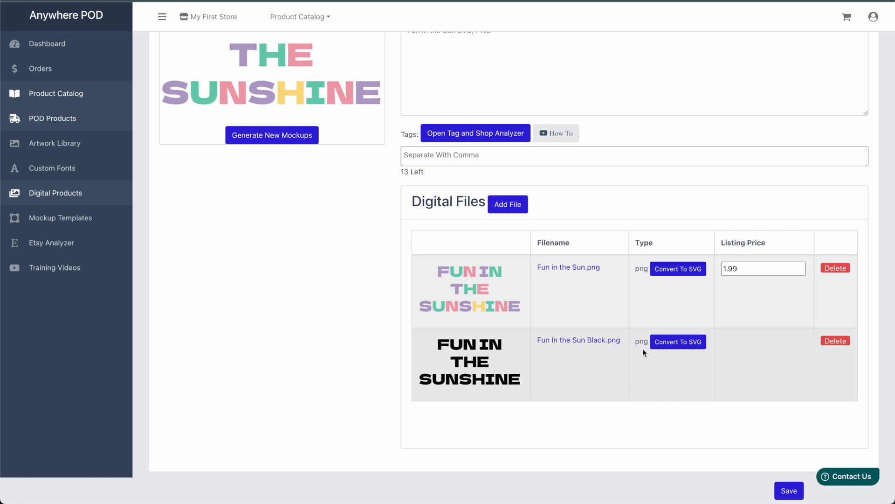
pyautogui.click(686, 343)
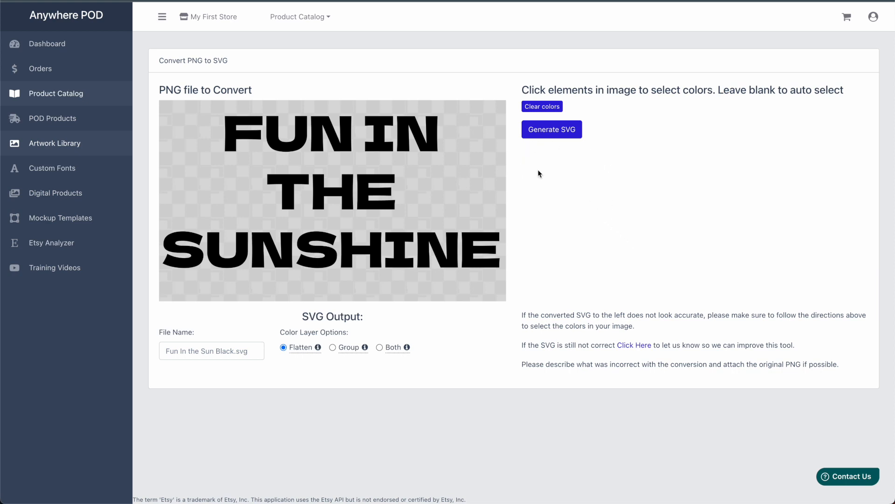
pyautogui.click(543, 134)
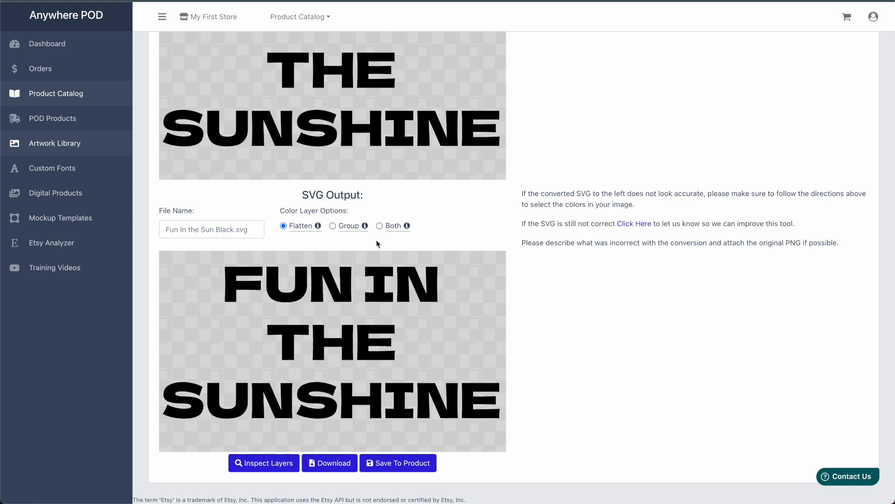
# Try the Group and Both color layer options, return to Flatten, and inspect the generated SVG's layers.
pyautogui.moveTo(298, 230)
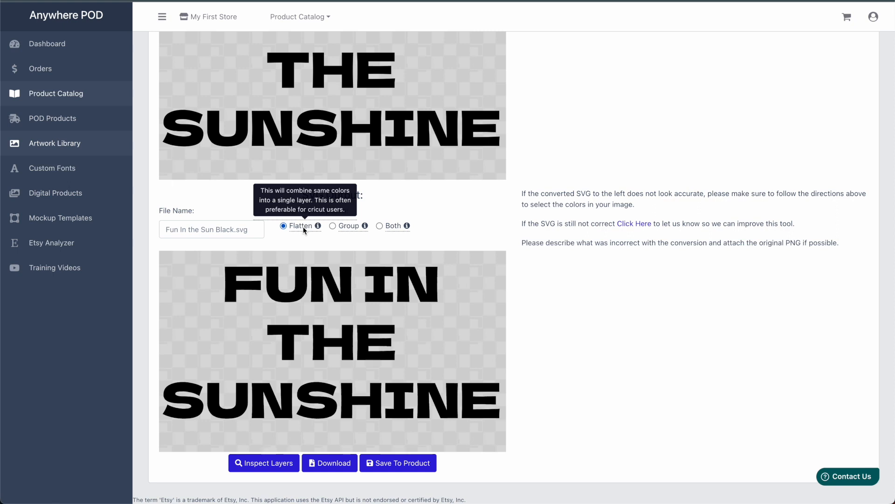
pyautogui.click(344, 227)
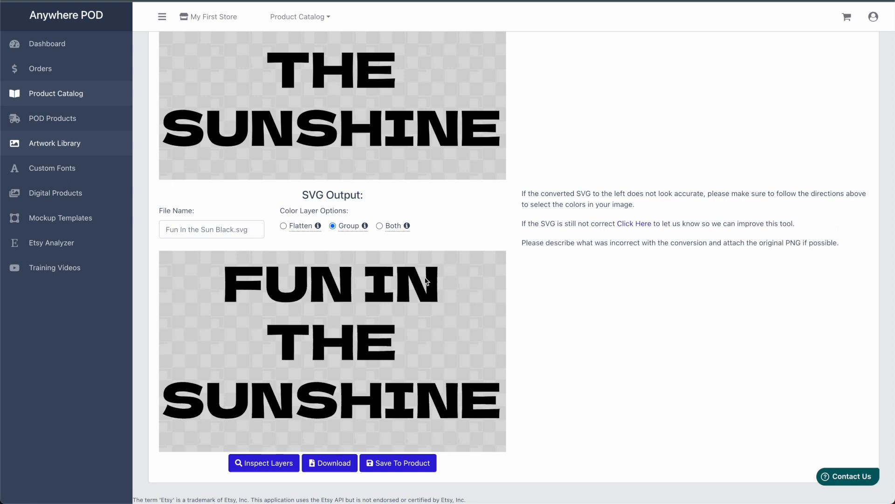
pyautogui.click(379, 226)
pyautogui.click(284, 226)
pyautogui.click(263, 464)
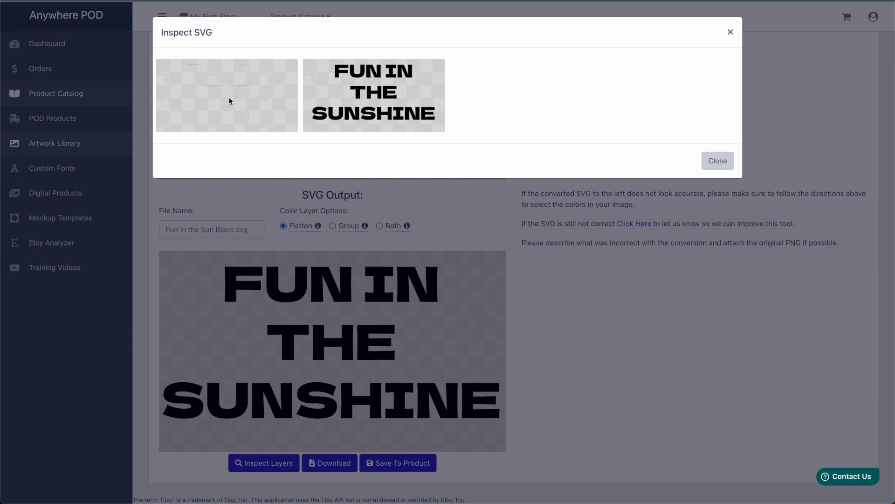
pyautogui.click(717, 160)
# Clear the automatically selected colors, pick black (#000000) from the lettering, and regenerate the SVG.
pyautogui.scroll(2, 585, 192)
pyautogui.scroll(1, 546, 202)
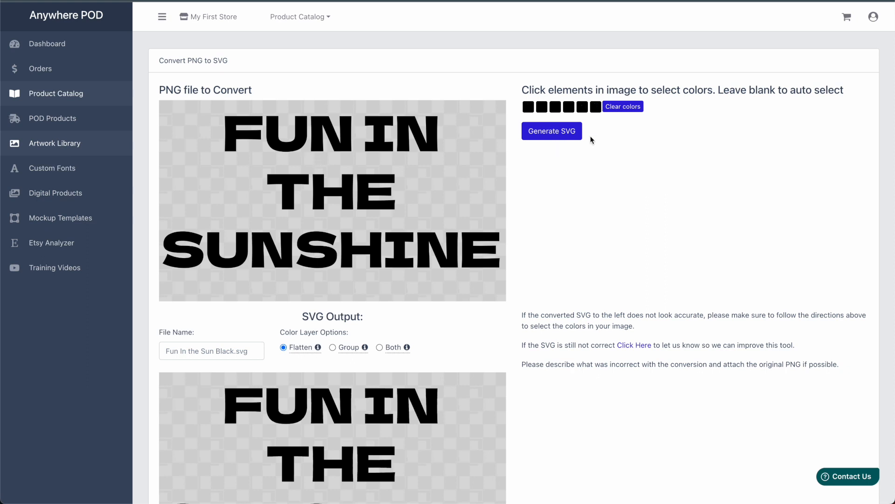
pyautogui.click(628, 107)
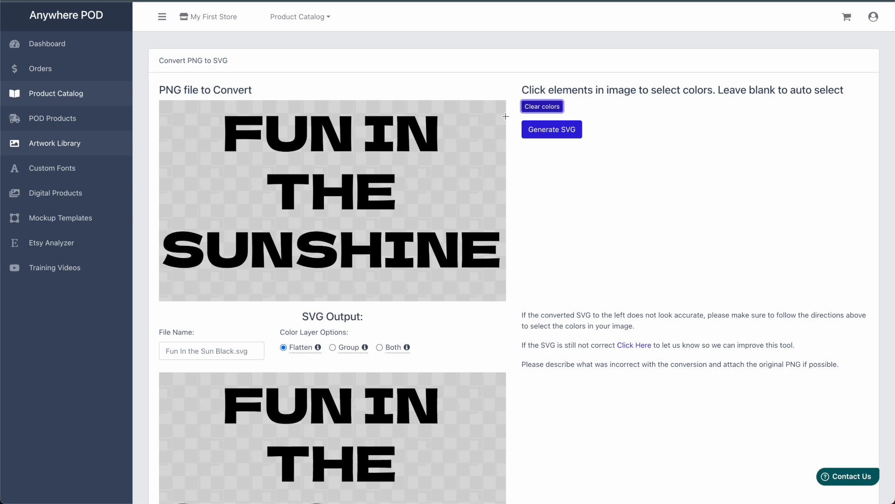
pyautogui.click(432, 138)
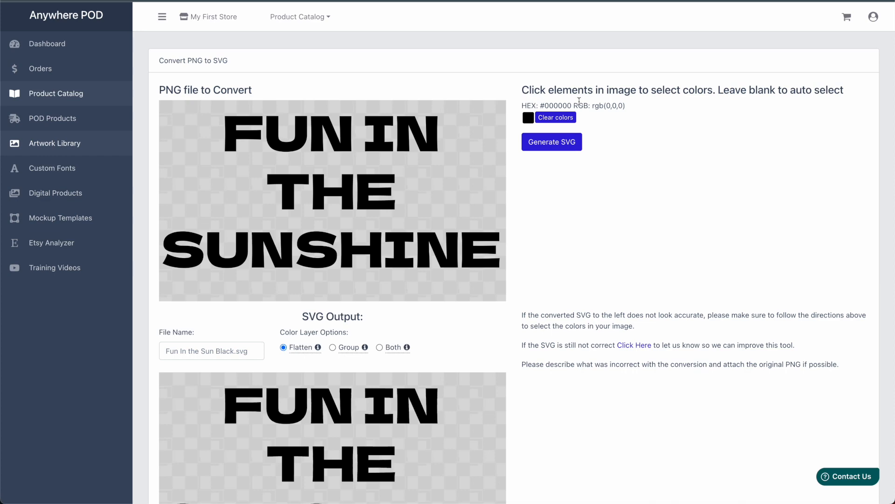
pyautogui.click(551, 142)
# Inspect the regenerated black SVG's layers with the Flatten option and again with the Group option.
pyautogui.scroll(-3, 472, 280)
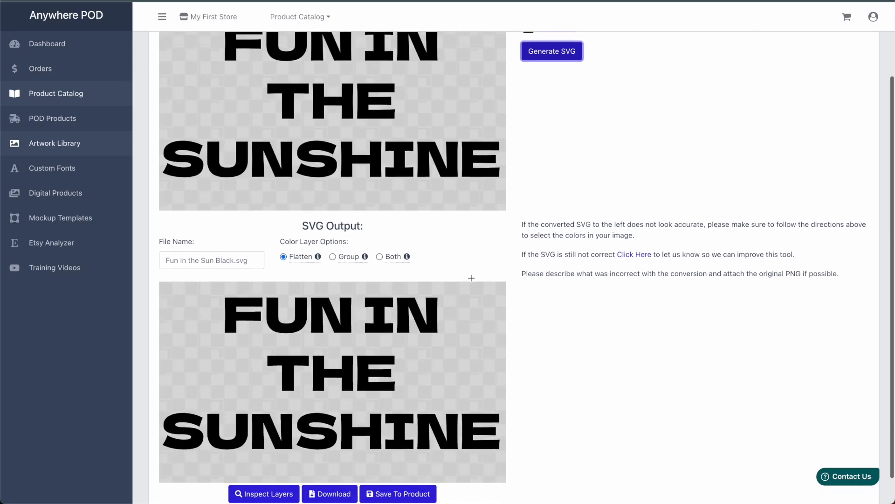
pyautogui.scroll(-1, 471, 279)
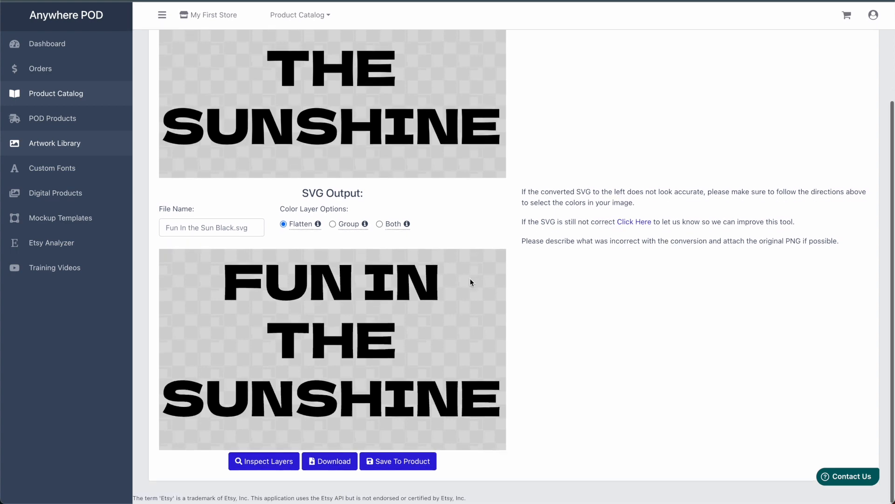
pyautogui.click(267, 466)
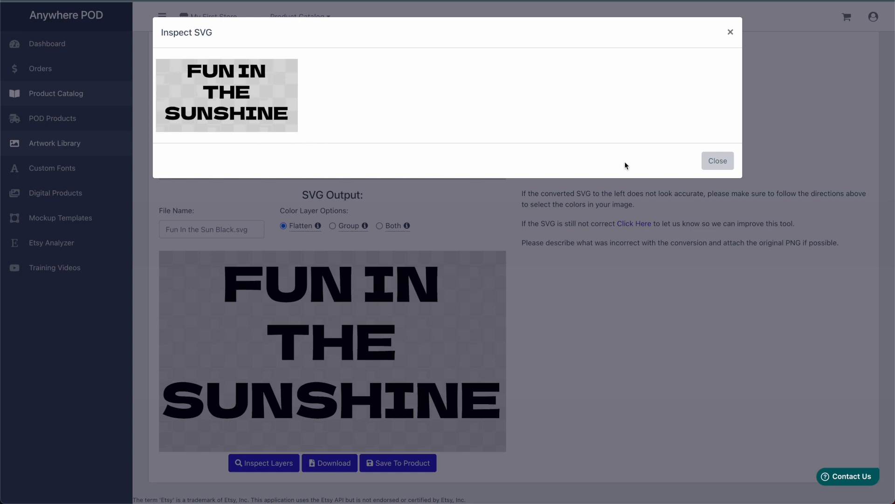
pyautogui.click(718, 160)
pyautogui.click(332, 226)
pyautogui.click(242, 464)
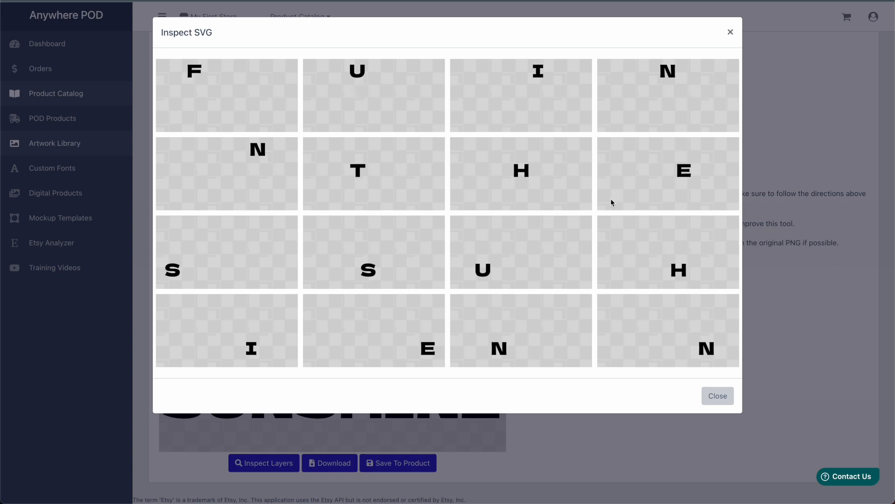
pyautogui.click(723, 399)
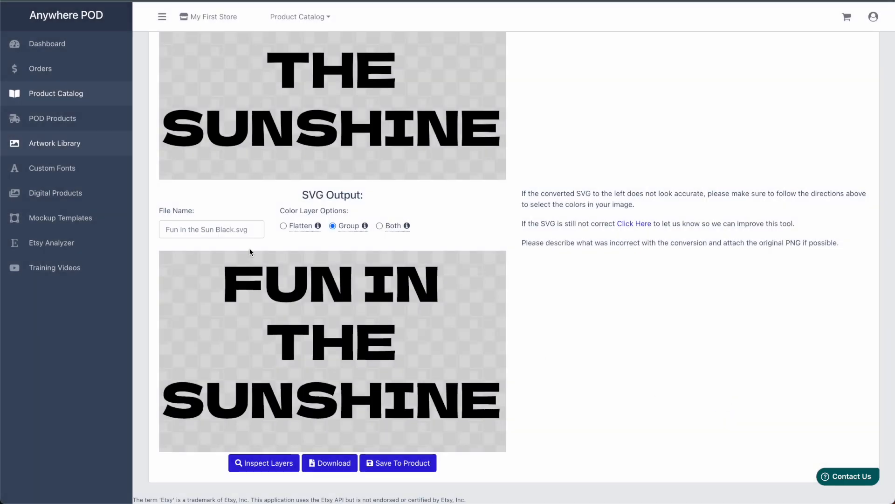
# Choose the Both color layer option, save the black SVGs to the product, and check its digital files.
pyautogui.click(380, 226)
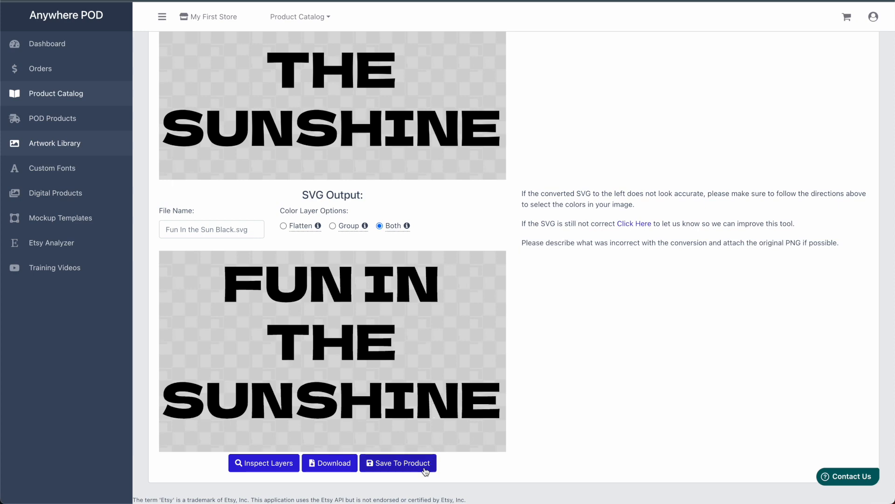
pyautogui.click(406, 467)
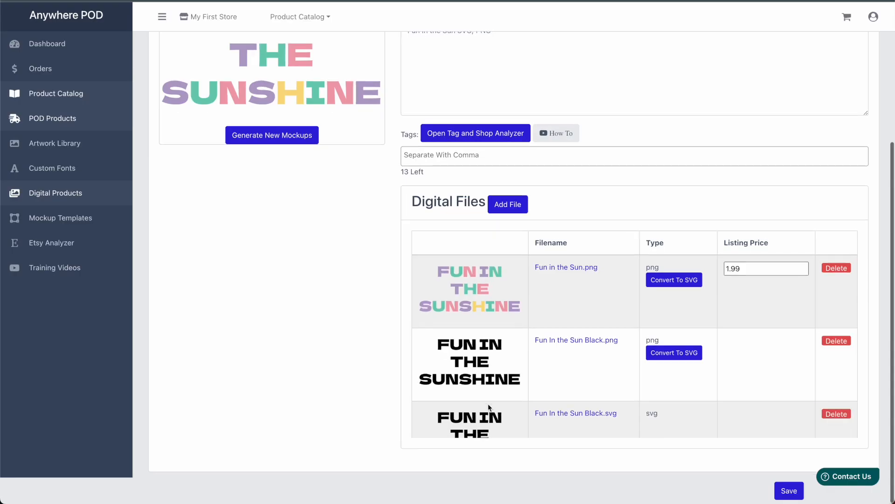
pyautogui.scroll(-2, 489, 407)
pyautogui.scroll(-1, 489, 407)
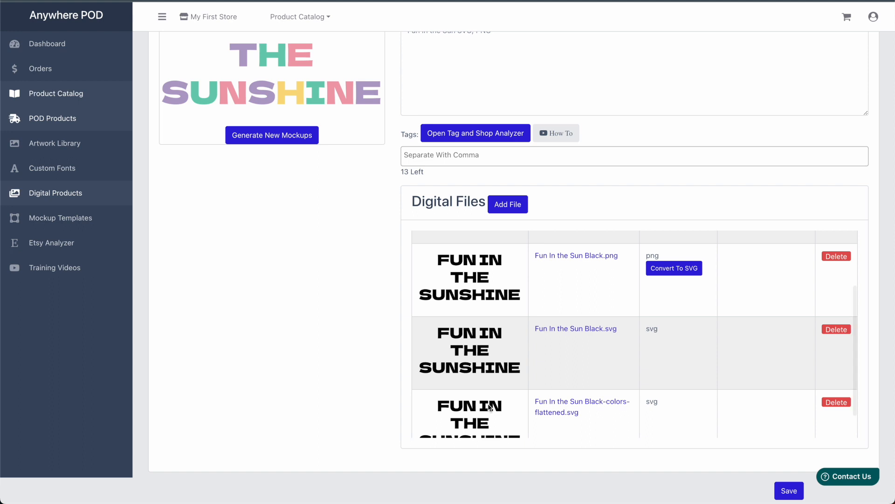
pyautogui.scroll(-1, 550, 382)
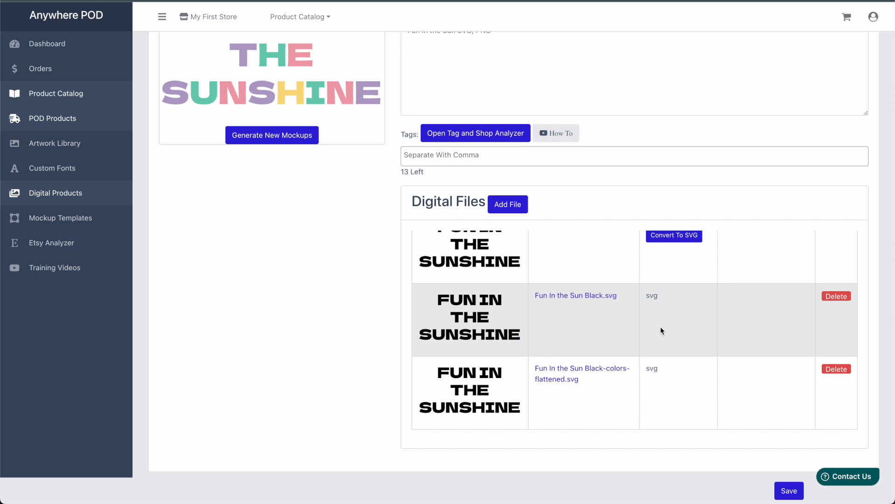
# Generate an SVG from Fun in the Sun.png with automatic colors and compare the output with the original.
pyautogui.scroll(3, 661, 326)
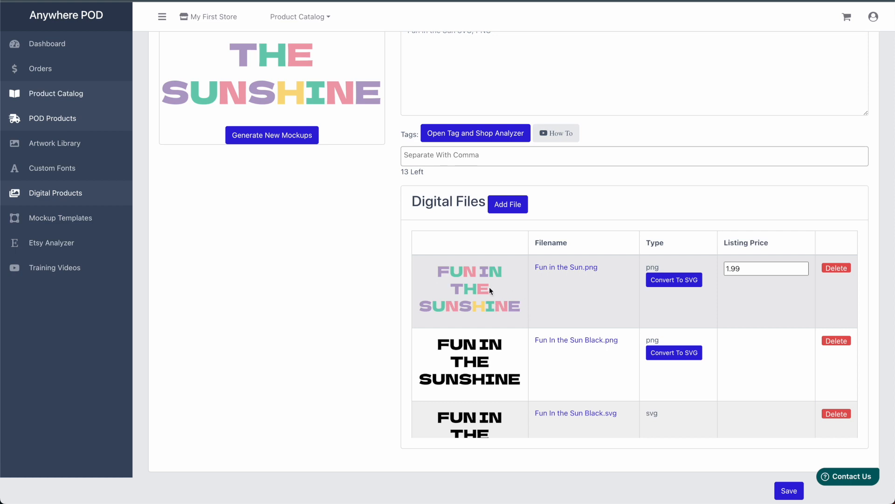
pyautogui.click(679, 280)
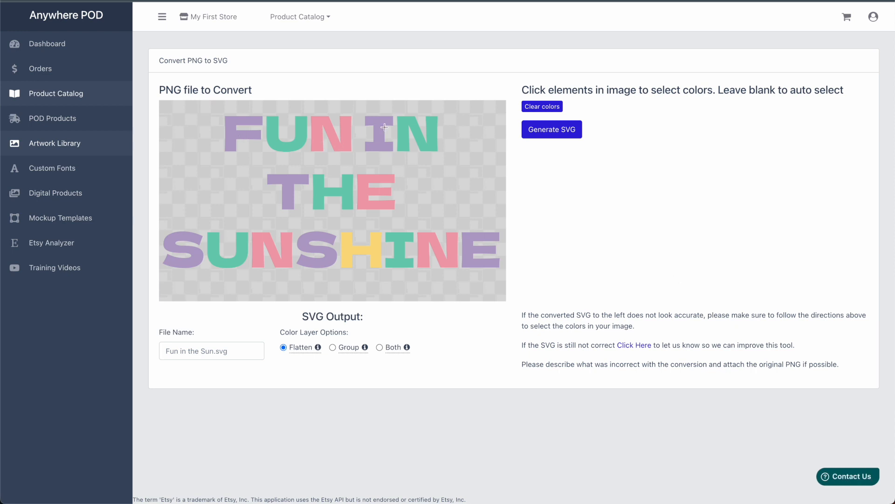
pyautogui.click(551, 129)
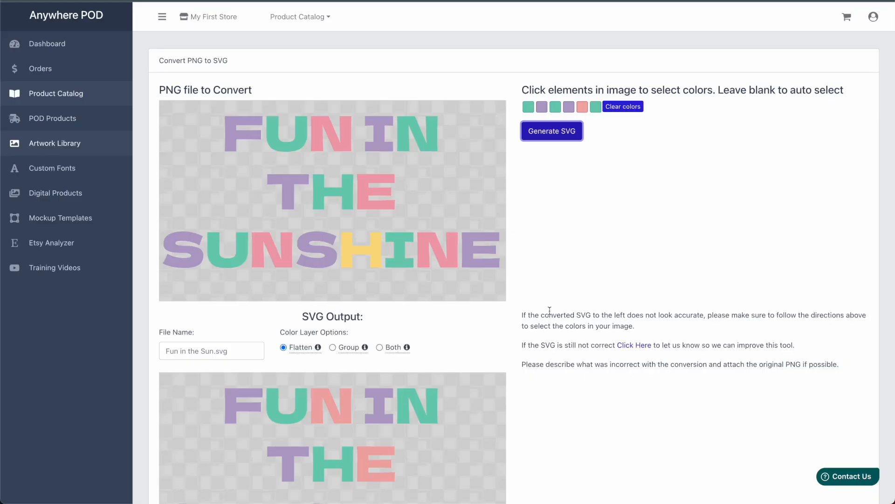
pyautogui.scroll(-3, 549, 310)
pyautogui.scroll(2, 267, 292)
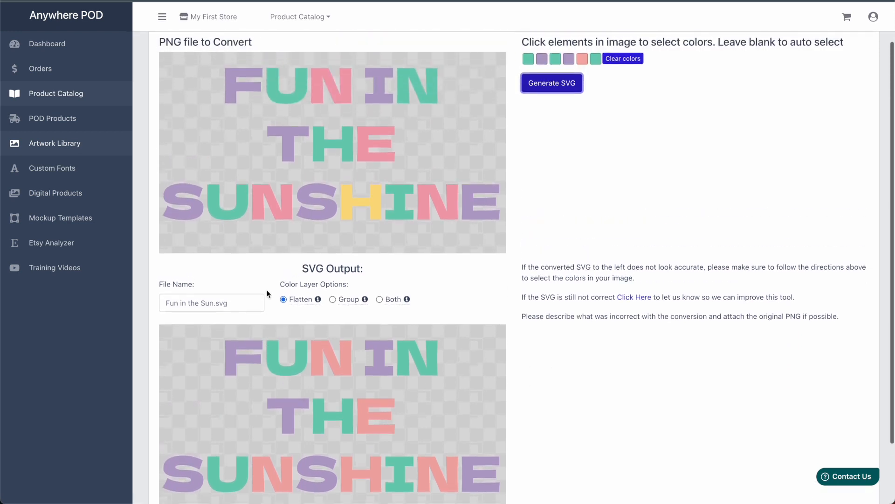
pyautogui.scroll(-1, 253, 339)
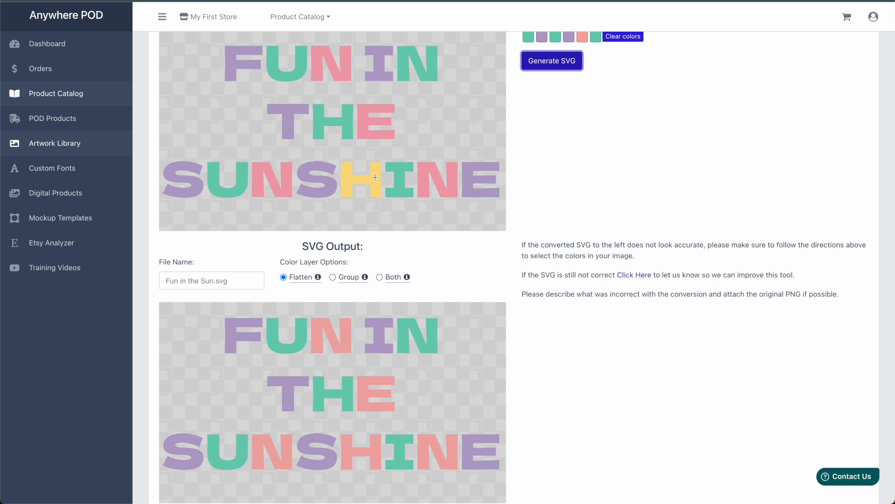
# Clear the automatic colors, pick purple, green, pink and yellow from the bottom word's letters, and regenerate the SVG.
pyautogui.scroll(3, 521, 177)
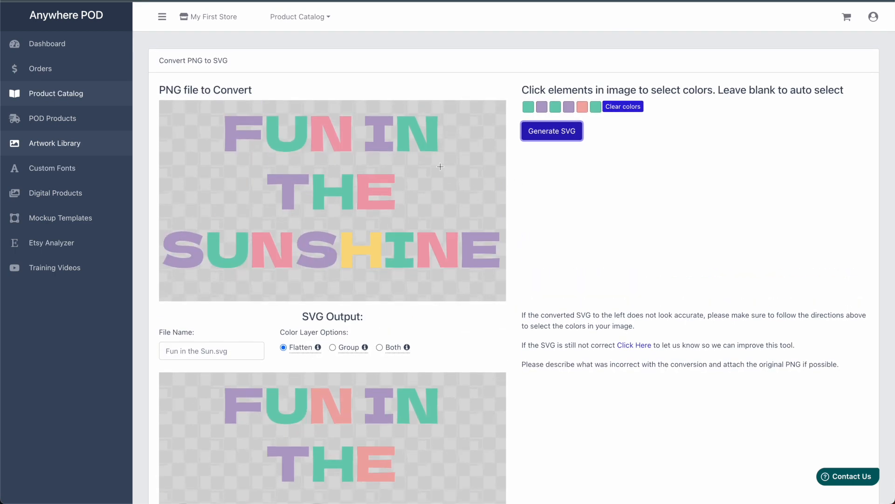
pyautogui.click(632, 110)
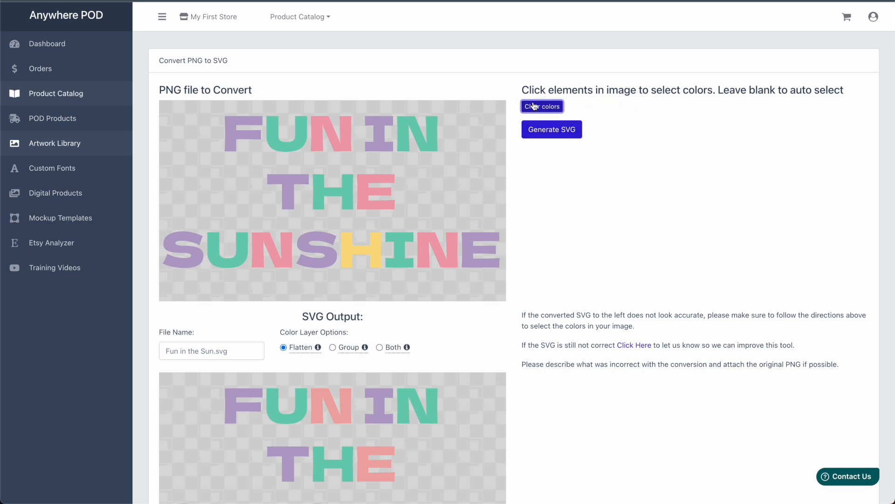
pyautogui.click(188, 264)
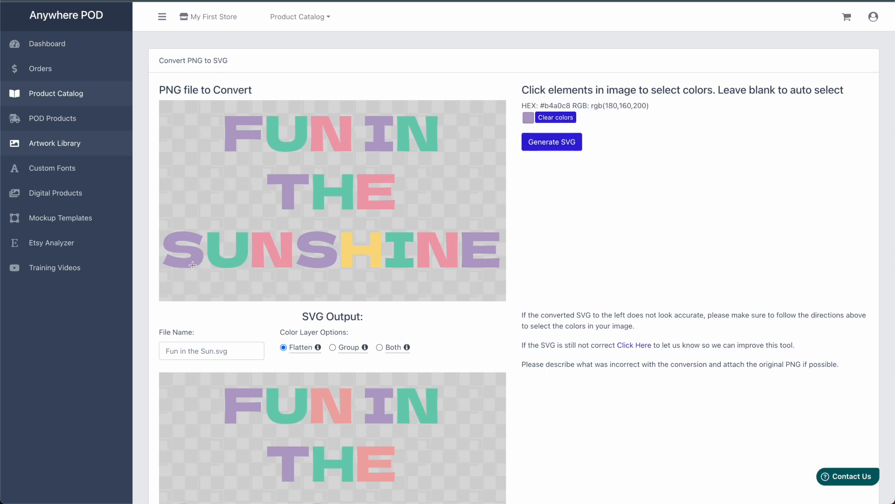
pyautogui.click(224, 265)
pyautogui.click(258, 256)
pyautogui.click(349, 250)
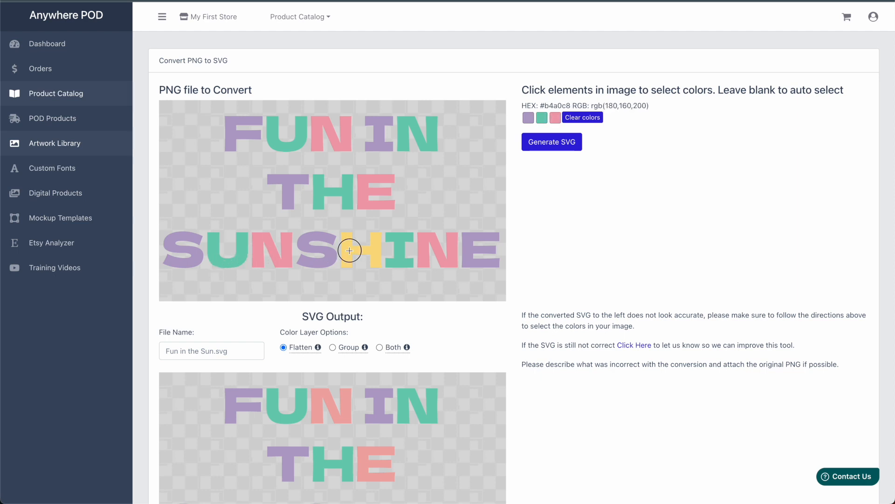
pyautogui.click(559, 143)
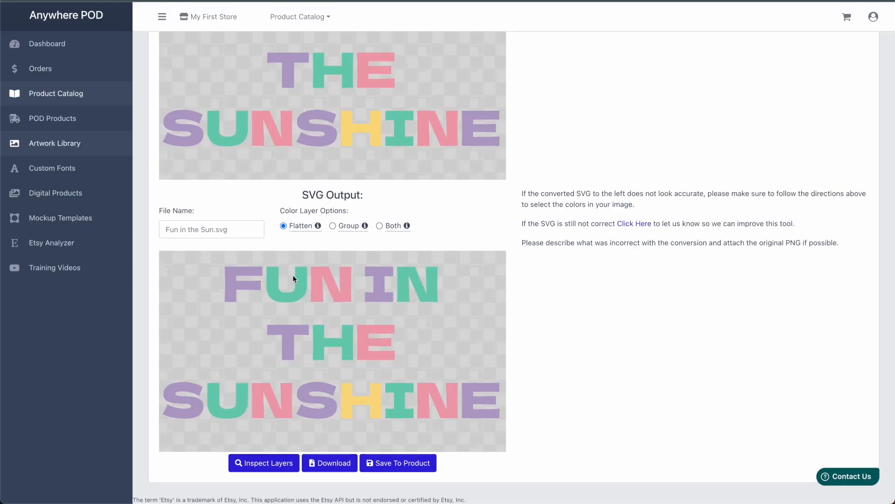
# Inspect the multicolor SVG's layers with the Flatten option and again with the Group option.
pyautogui.moveTo(300, 227)
pyautogui.click(250, 463)
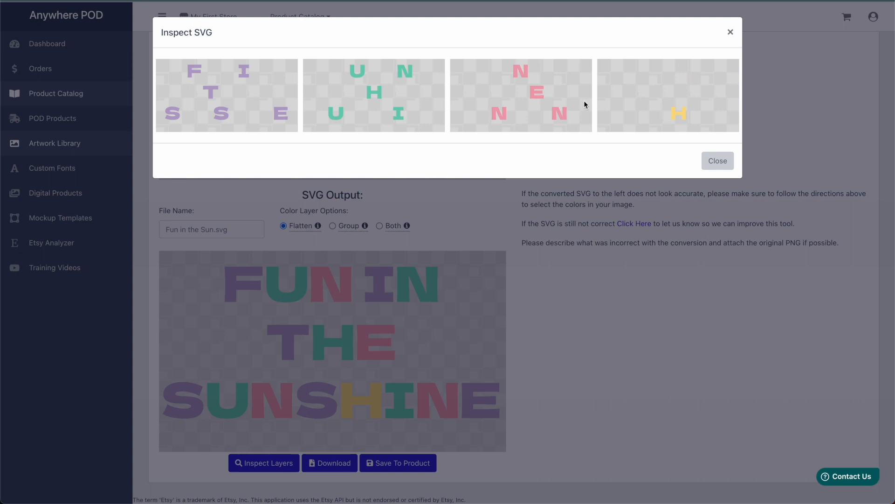
pyautogui.click(718, 160)
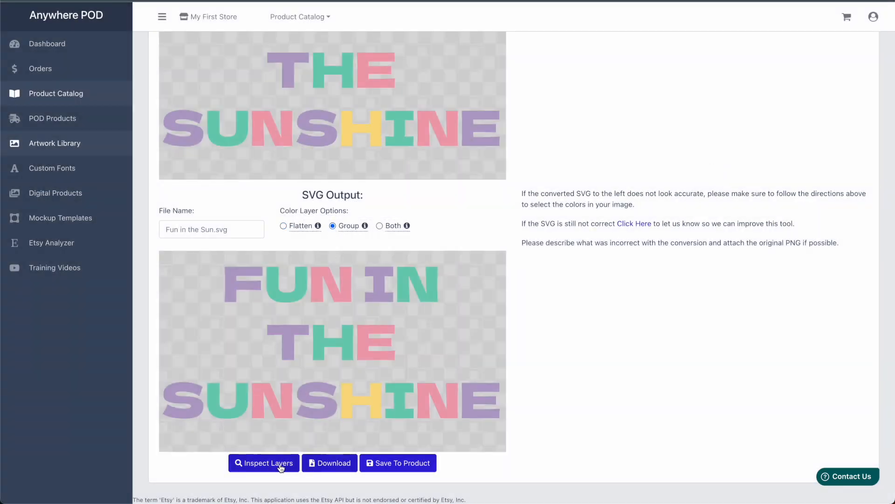
pyautogui.click(263, 465)
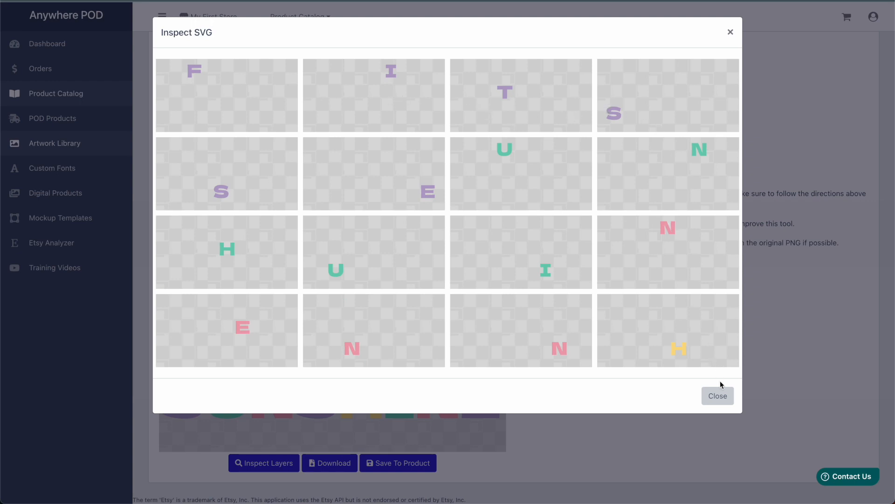
pyautogui.click(717, 397)
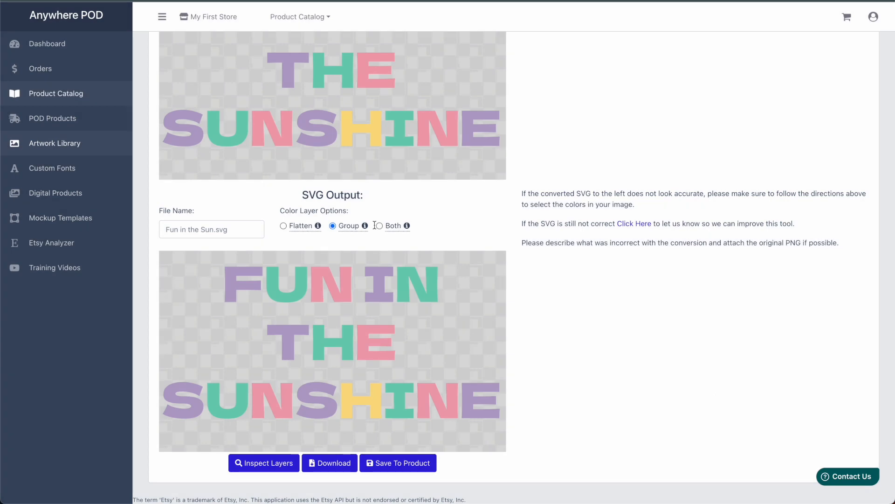
# Choose the Both color layer option, save the multicolor SVGs to the product, and review its digital files.
pyautogui.click(379, 226)
pyautogui.click(392, 462)
pyautogui.scroll(-3, 386, 401)
pyautogui.scroll(-4, 524, 370)
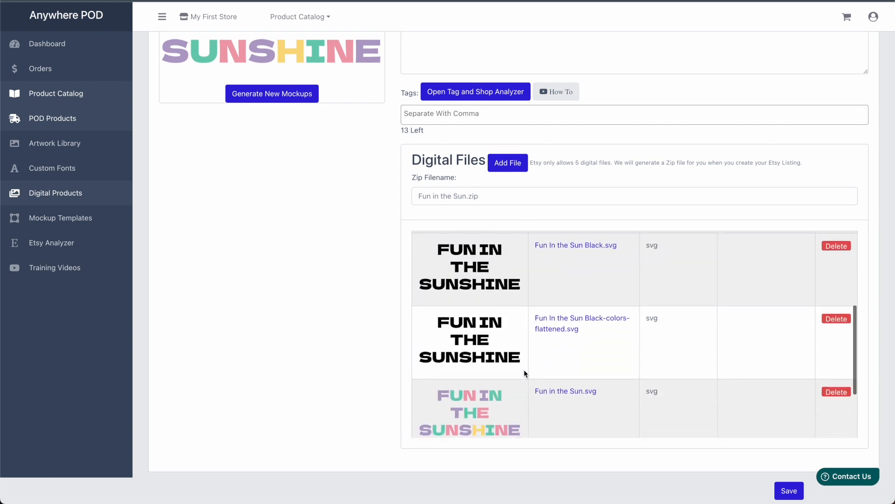
pyautogui.scroll(-2, 524, 373)
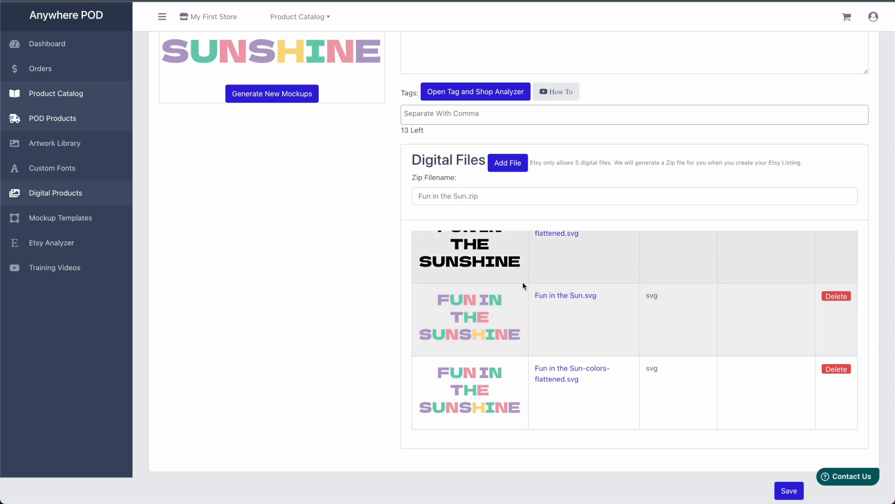
pyautogui.scroll(6, 523, 286)
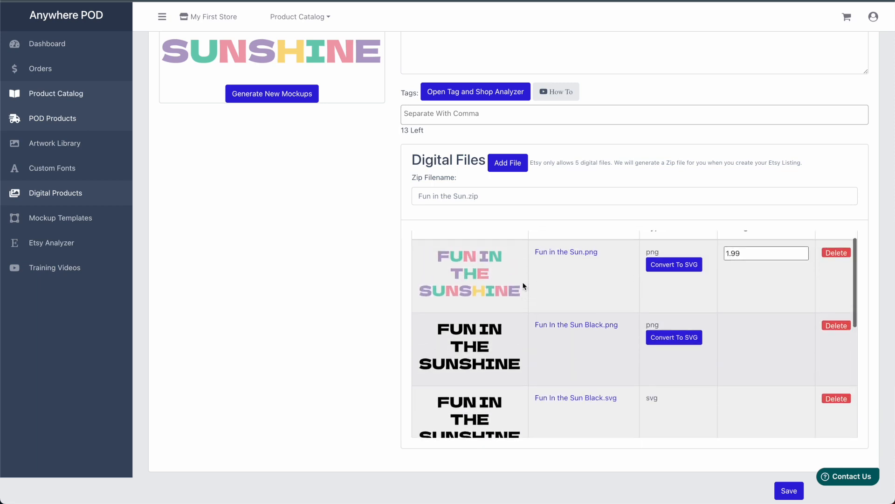
# Review the zip filename setting and the list of files in the product's Digital Files section.
pyautogui.click(468, 199)
pyautogui.moveTo(411, 177); pyautogui.dragTo(455, 181)
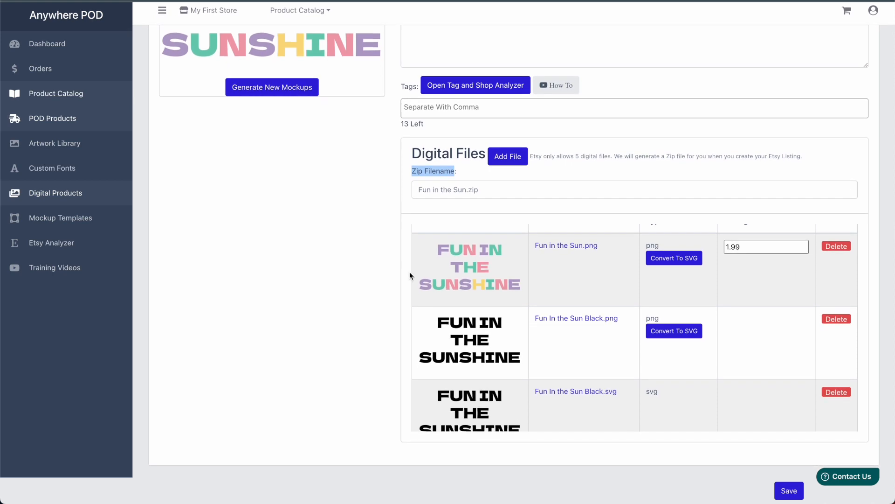
pyautogui.scroll(-5, 435, 292)
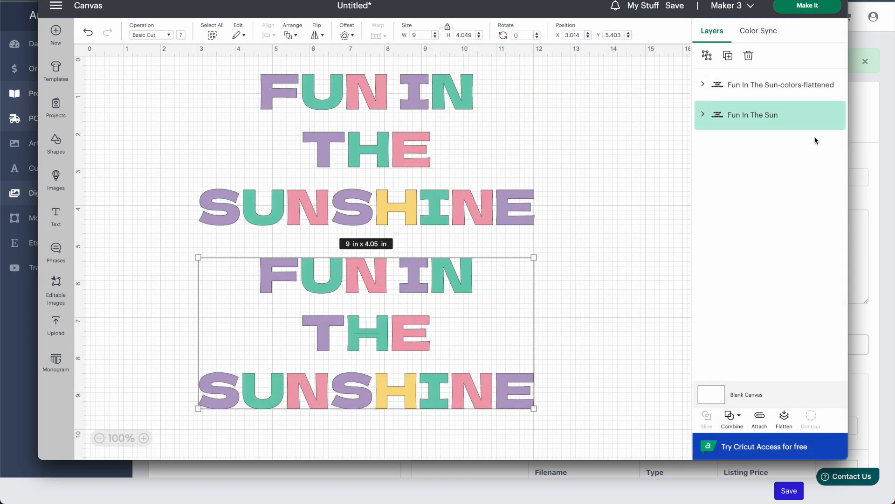
# In Cricut Design Space, hide the Fun In The Sun-colors-flattened design, leave only Fun In The Sun visible, and expand its layers.
pyautogui.click(835, 115)
pyautogui.click(836, 86)
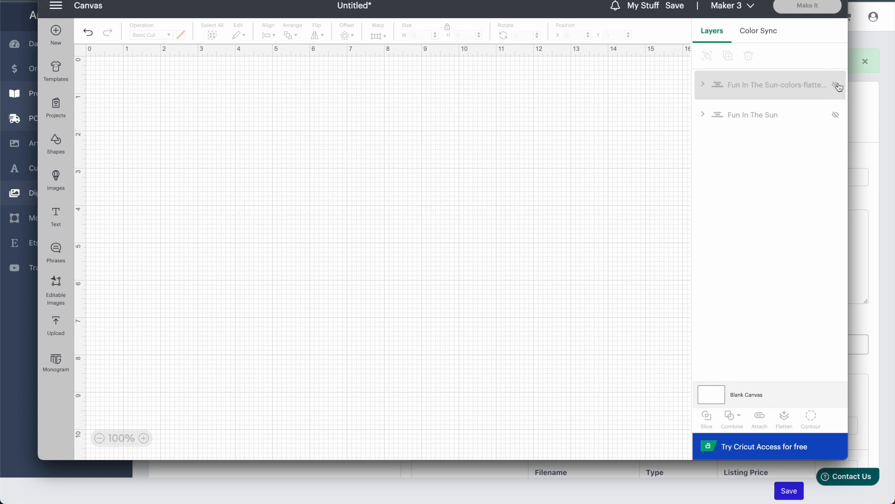
pyautogui.click(836, 115)
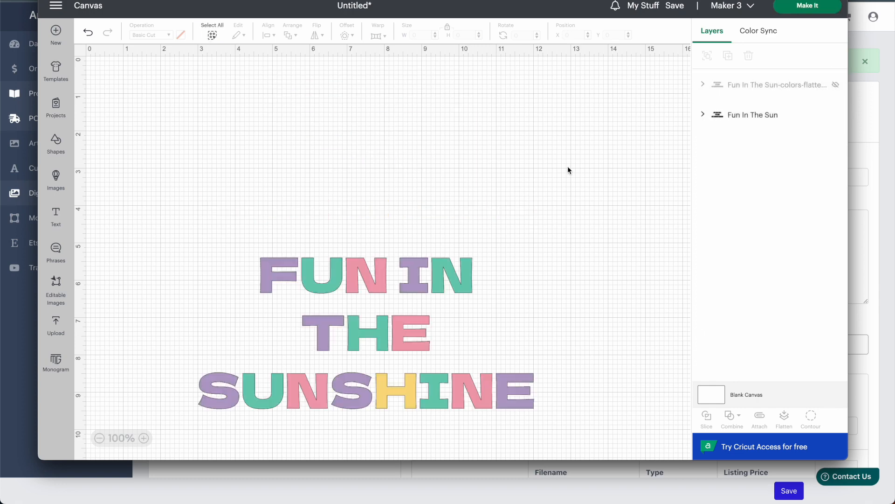
pyautogui.click(704, 115)
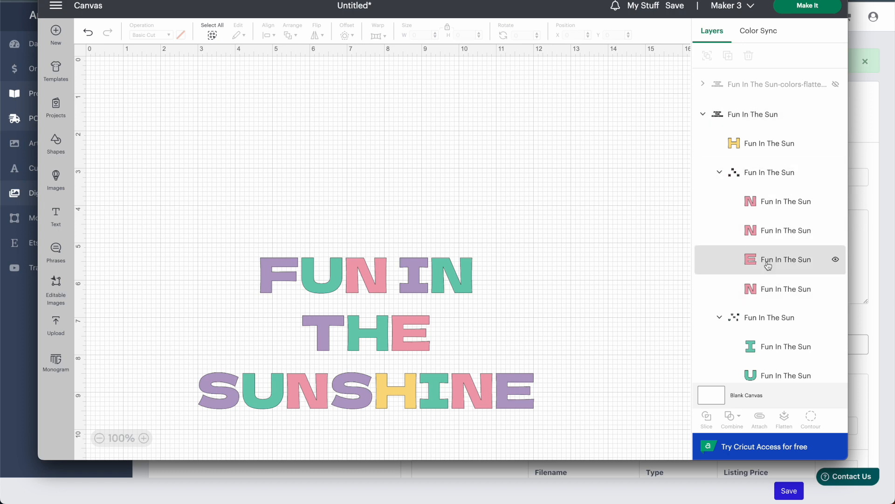
# Prepare the Fun In The Sun design for cutting On Mat, inspect the green mat's letter layout, and return to the canvas.
pyautogui.click(802, 10)
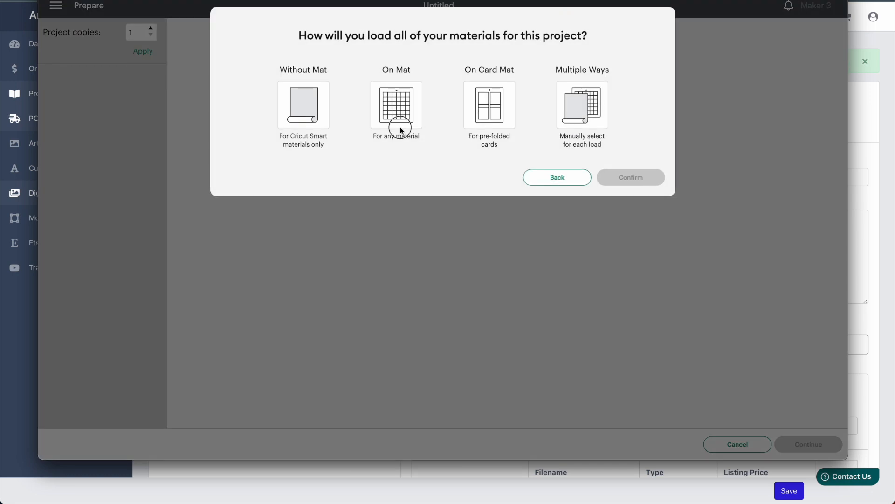
pyautogui.click(401, 131)
pyautogui.click(639, 218)
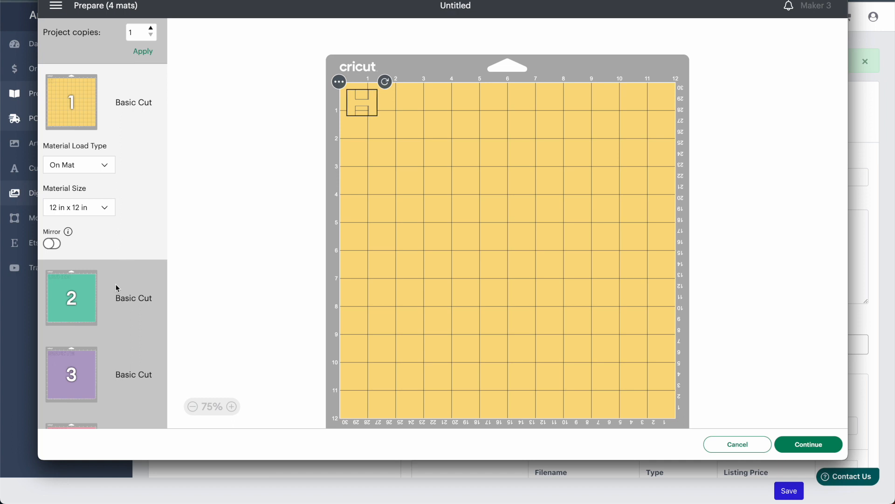
pyautogui.click(94, 304)
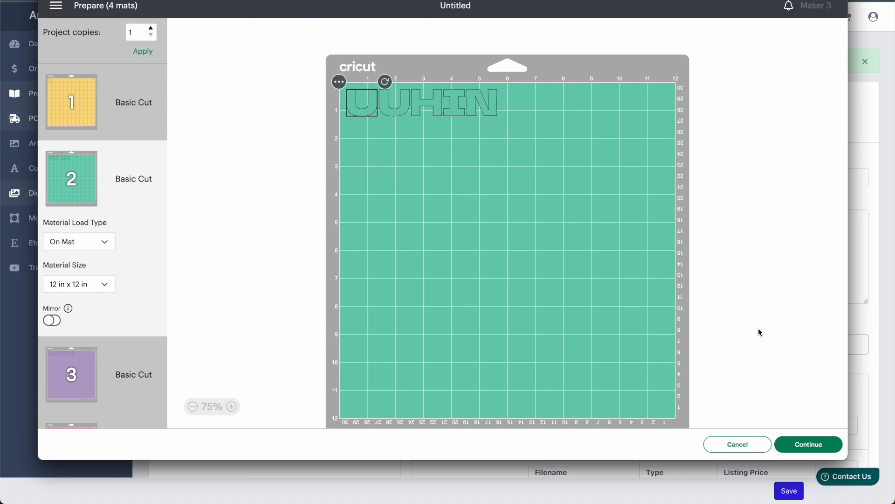
pyautogui.click(754, 446)
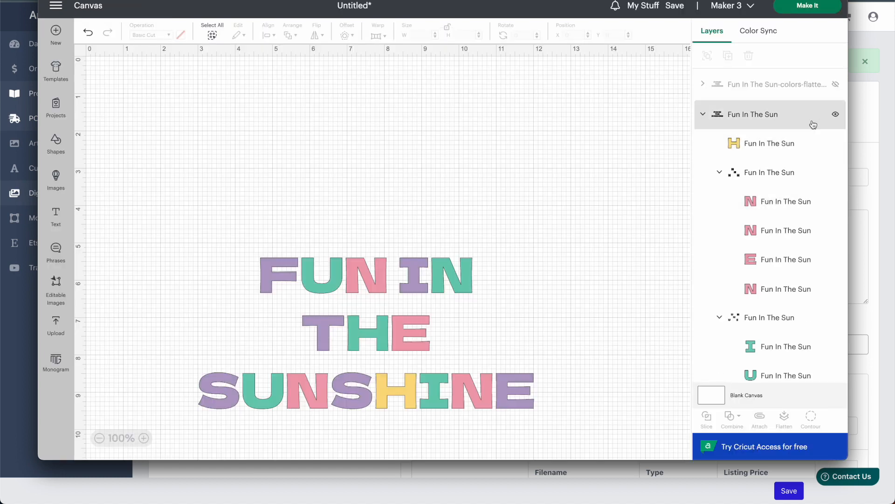
# Hide the Fun In The Sun design, show Fun In The Sun-colors-flattened instead, and expand its layers.
pyautogui.click(836, 116)
pyautogui.click(836, 84)
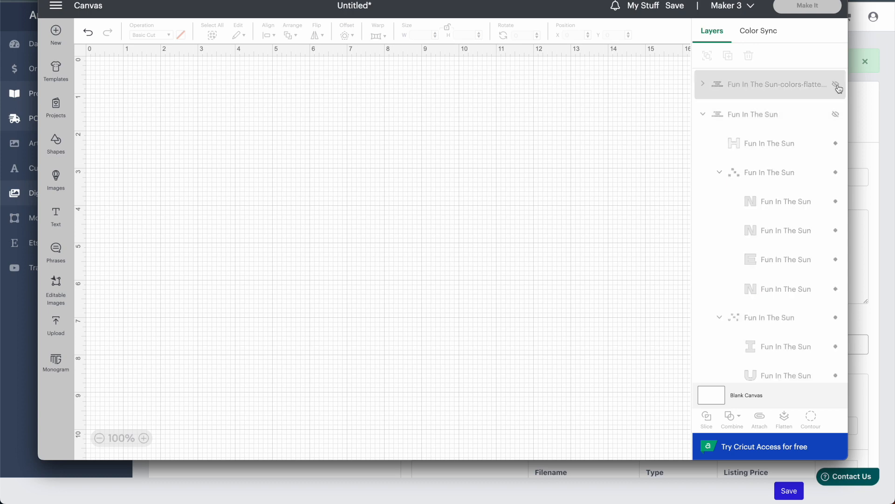
pyautogui.click(763, 86)
pyautogui.click(704, 85)
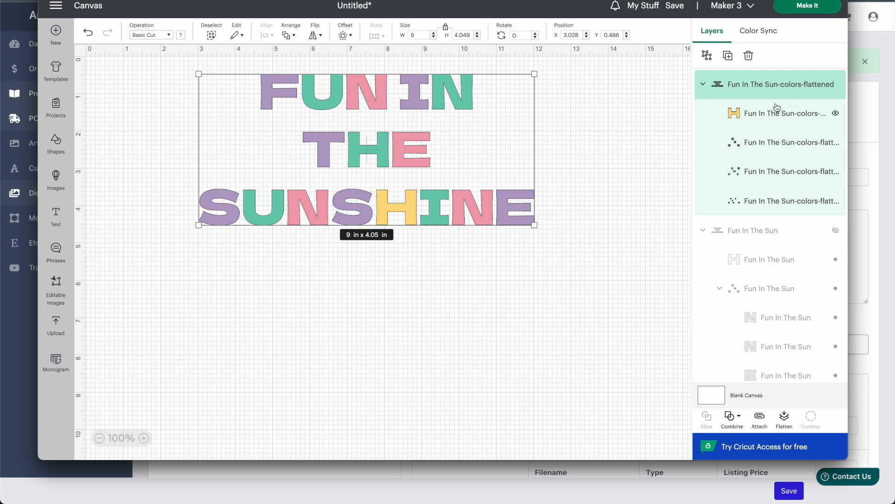
# Toggle the visibility of the flattened design's pink and green layers to check which letters each one contains.
pyautogui.click(775, 146)
pyautogui.click(835, 142)
pyautogui.click(836, 143)
pyautogui.click(837, 172)
pyautogui.click(836, 172)
pyautogui.click(836, 172)
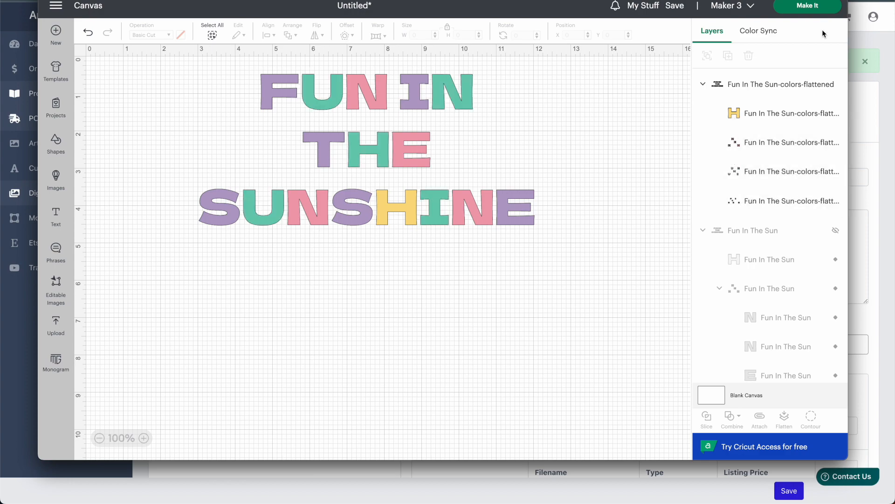
# Prepare the flattened design for cutting with the On Mat option and inspect the letter layout on the green mat.
pyautogui.click(800, 8)
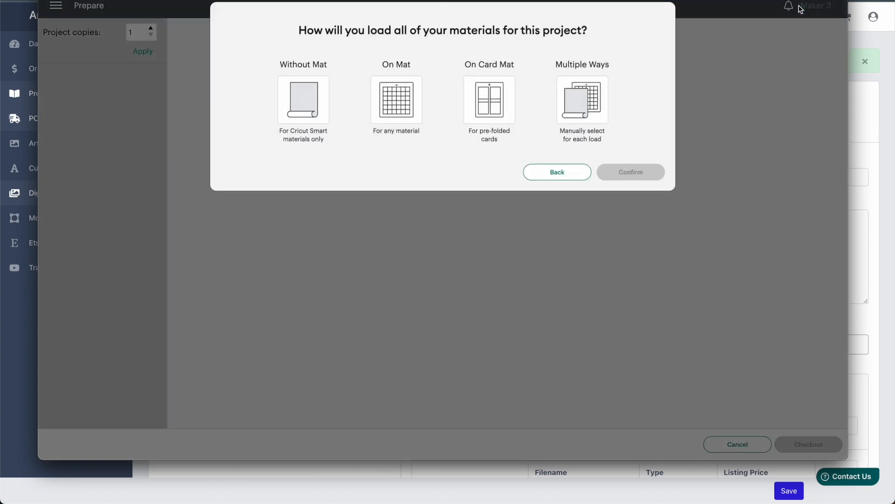
pyautogui.click(415, 111)
pyautogui.click(82, 293)
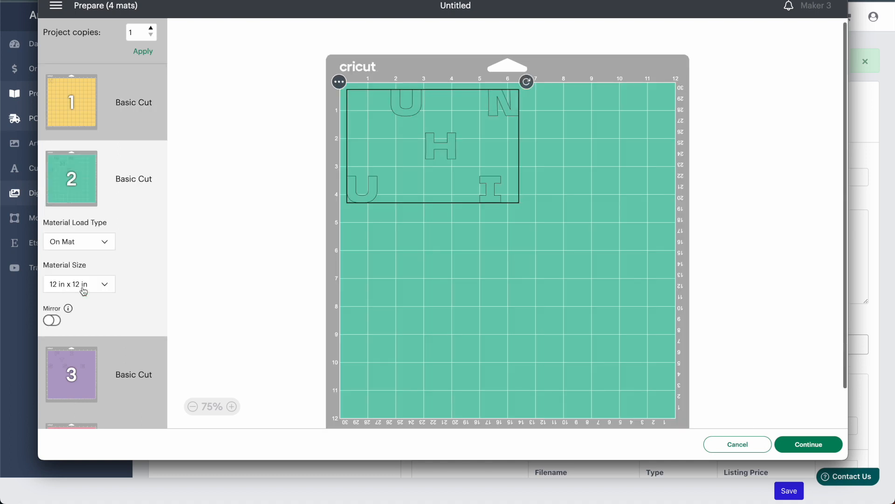